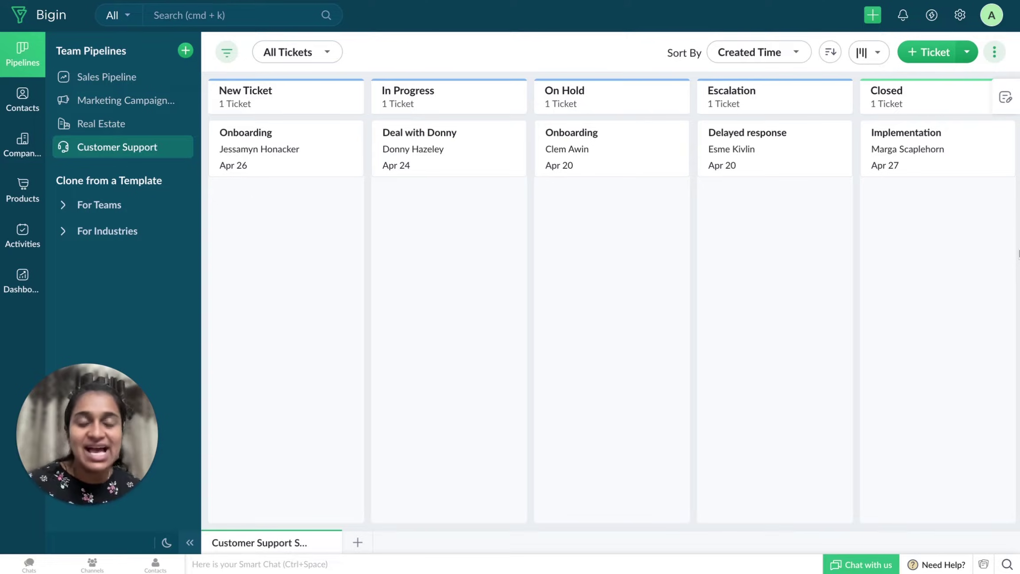
# Go to Settings > Workflows and start a new workflow
pyautogui.click(960, 17)
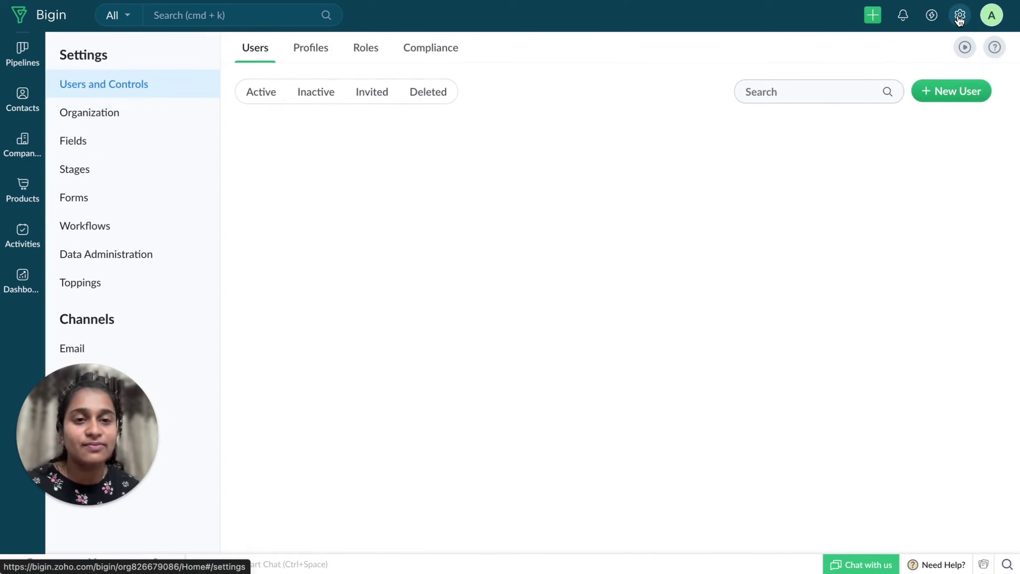
pyautogui.click(83, 227)
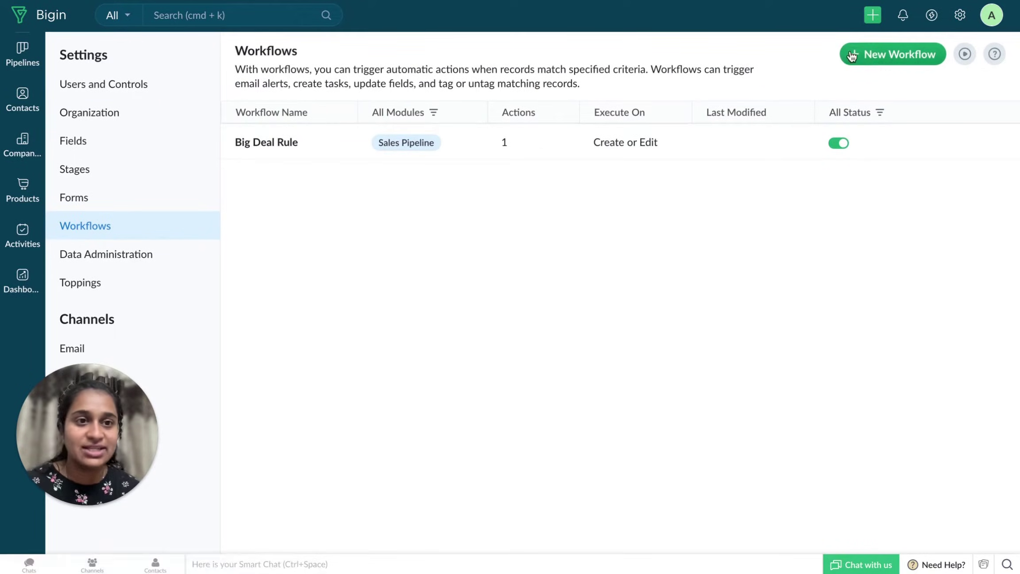
pyautogui.click(852, 55)
# Set the workflow module to Pipelines › Customer Support and name it 'Escalation Rule'
pyautogui.click(625, 115)
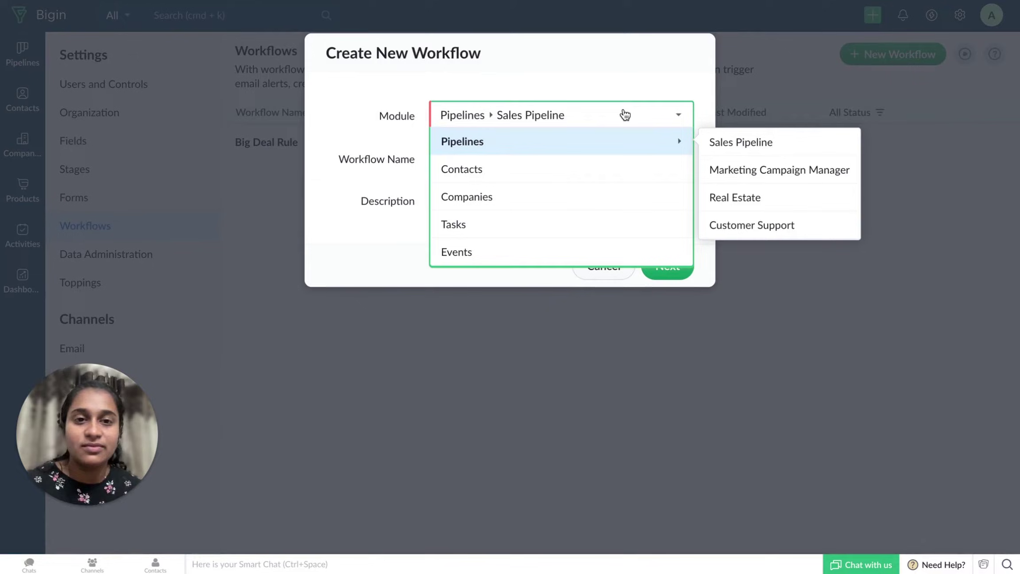
pyautogui.click(741, 230)
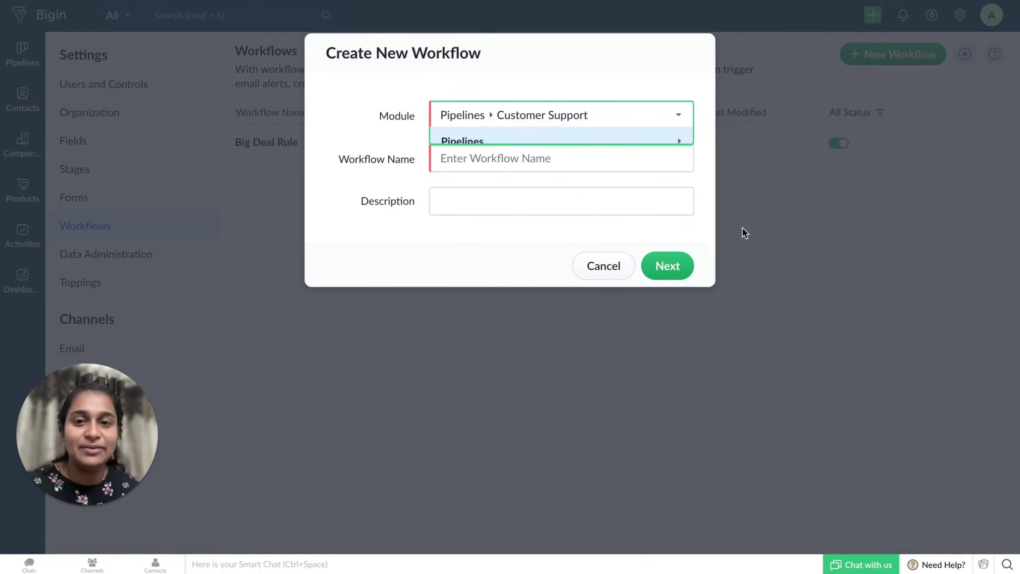
pyautogui.click(519, 163)
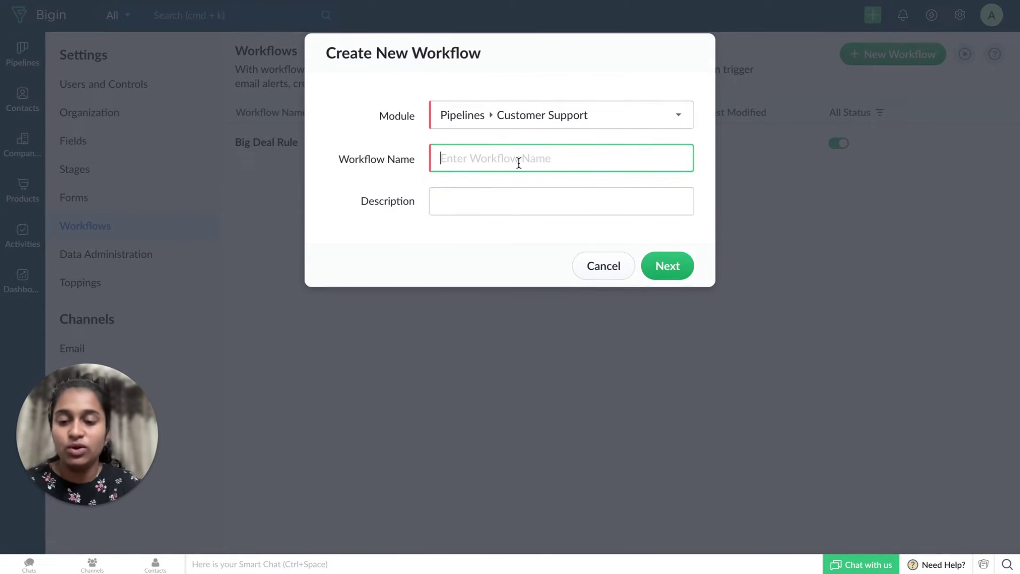
pyautogui.write('Escalation ')
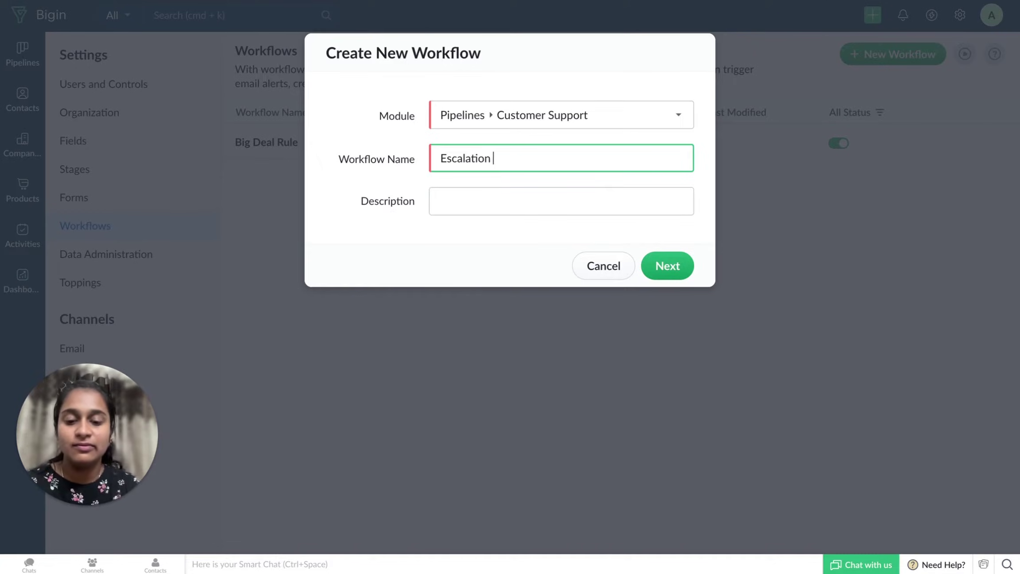
pyautogui.write('Rule')
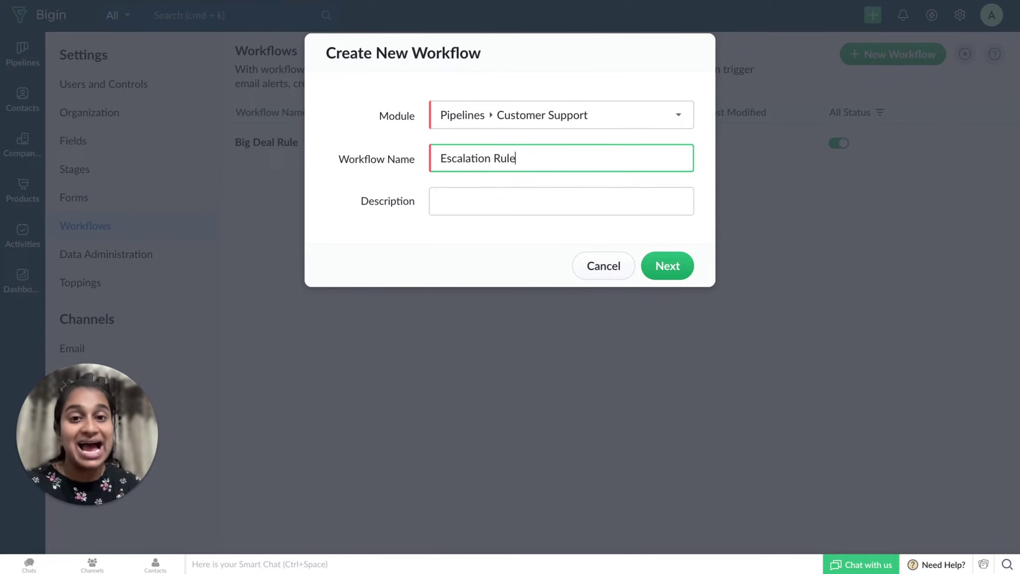
pyautogui.click(540, 201)
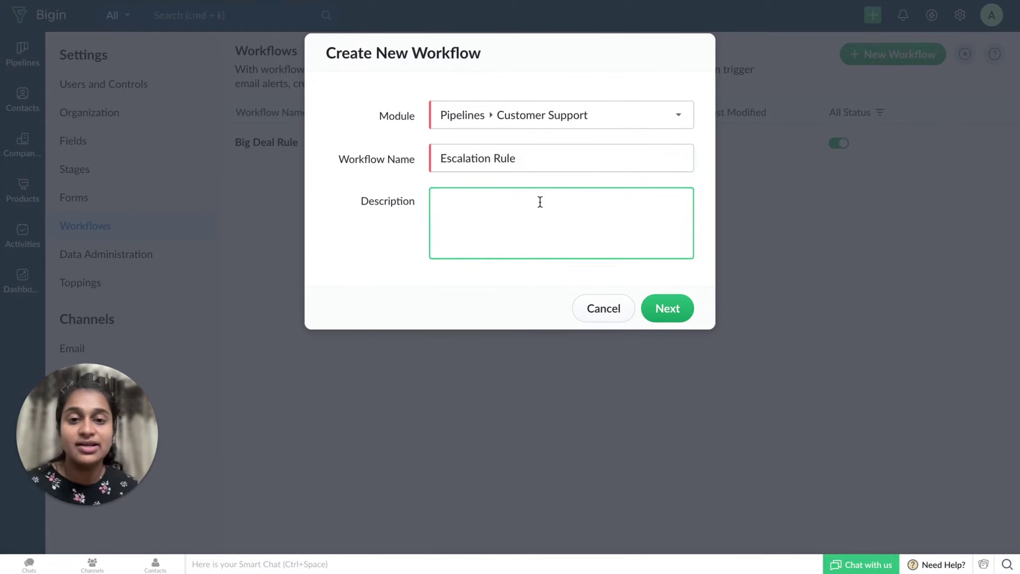
# Keep the ticket Created trigger and add the condition Stage is Escalation
pyautogui.click(667, 308)
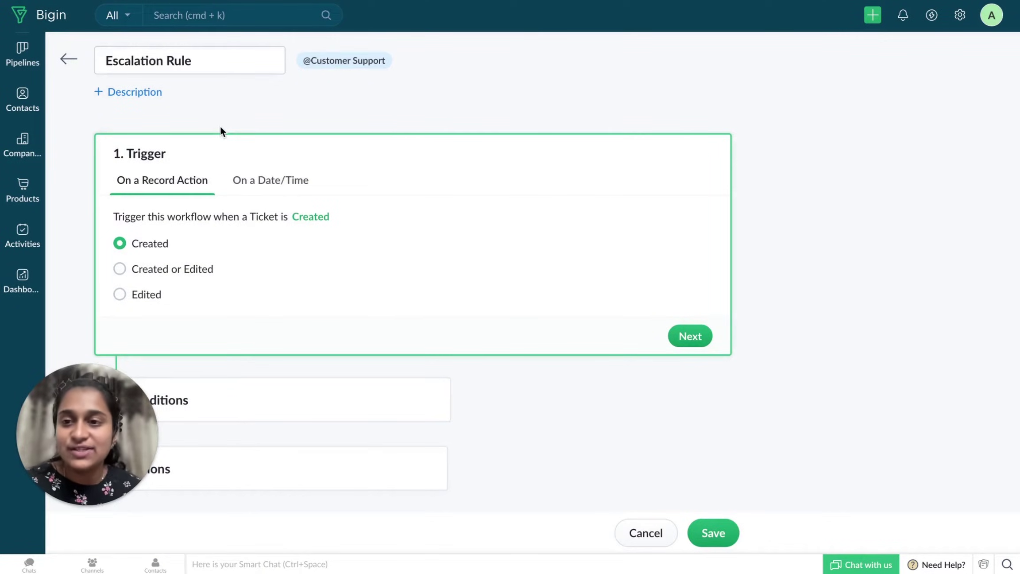
pyautogui.click(705, 338)
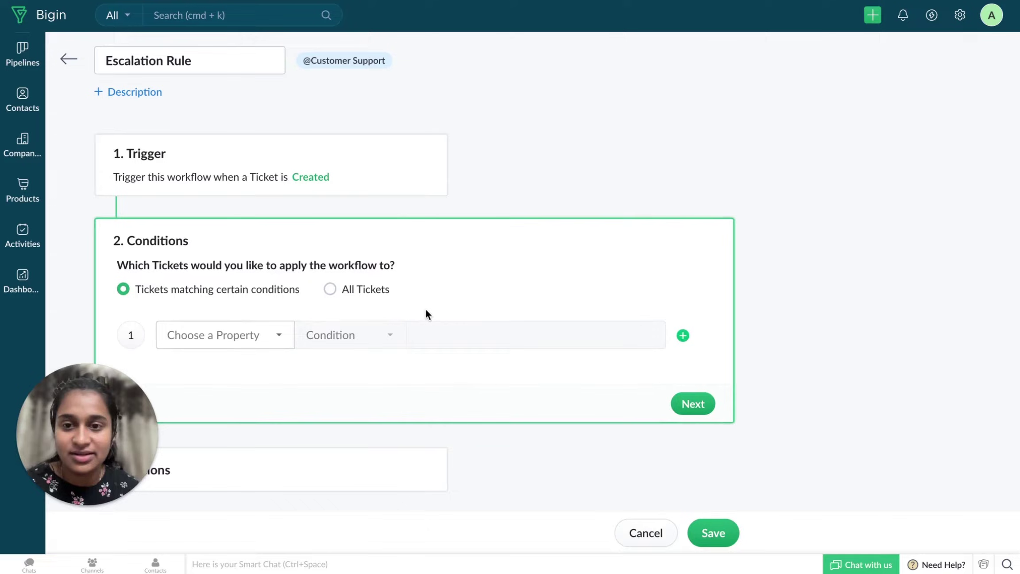
pyautogui.click(276, 318)
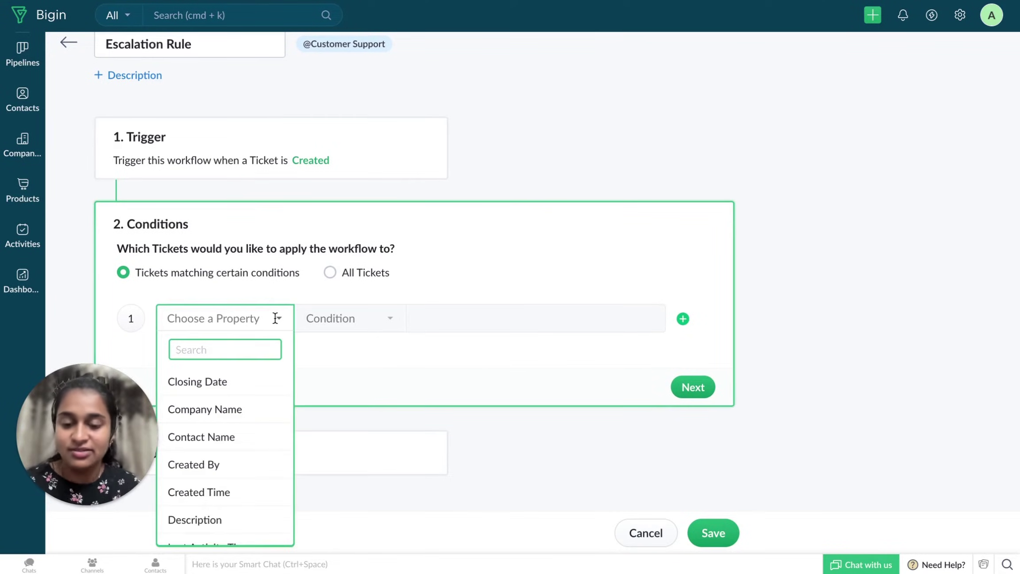
pyautogui.write('stag')
pyautogui.click(197, 386)
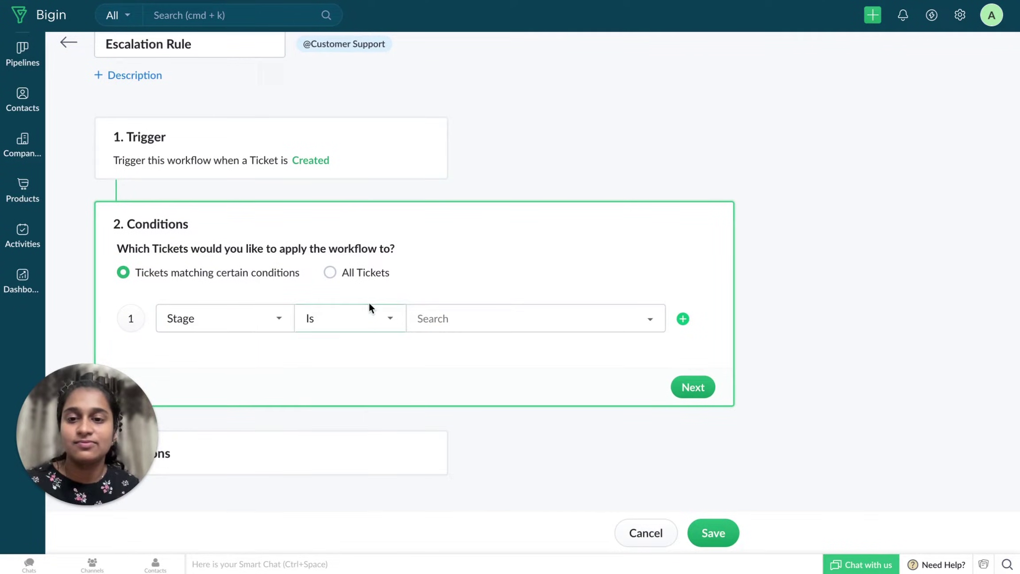
pyautogui.click(461, 318)
pyautogui.write('es')
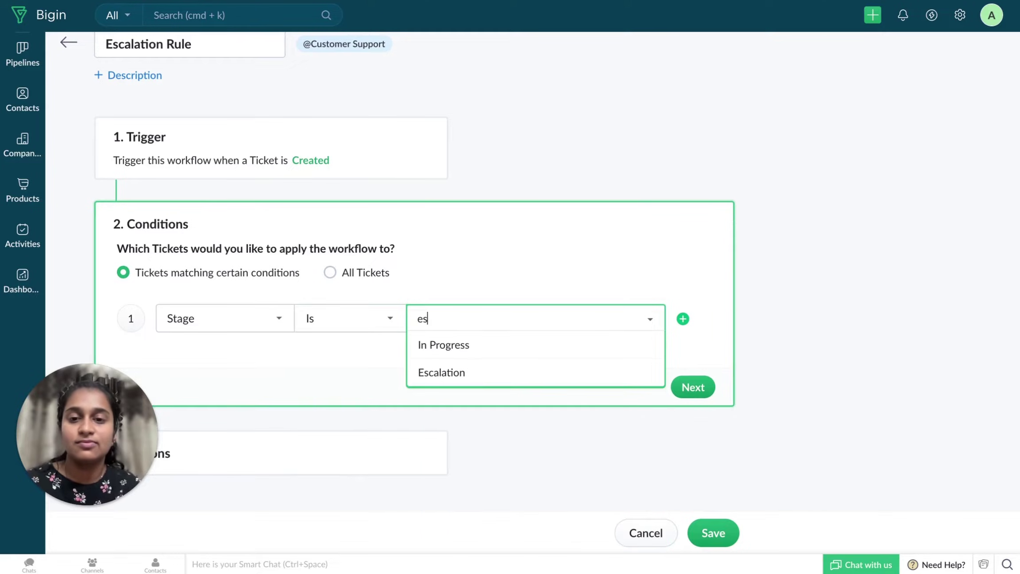
pyautogui.click(445, 377)
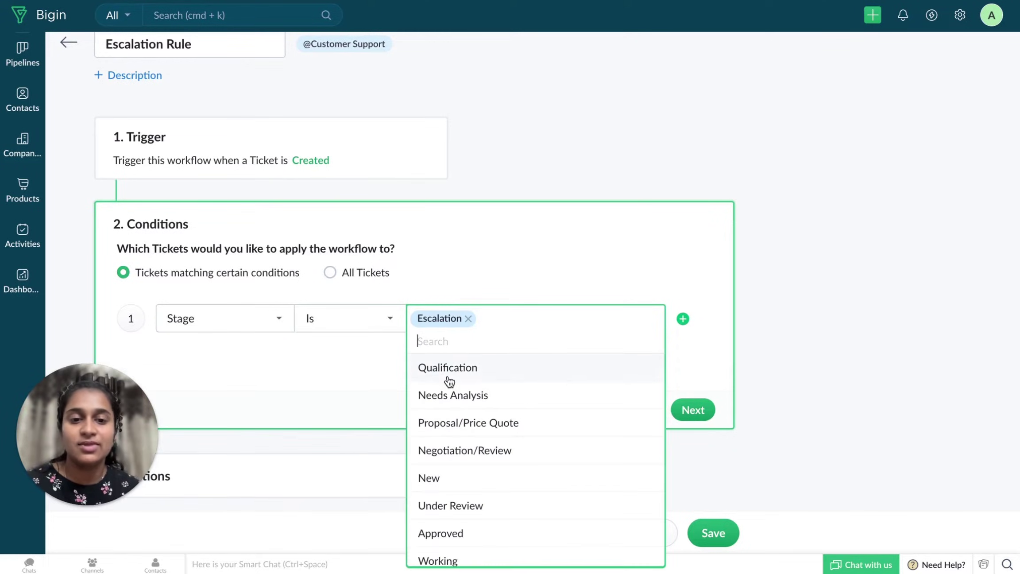
pyautogui.click(693, 410)
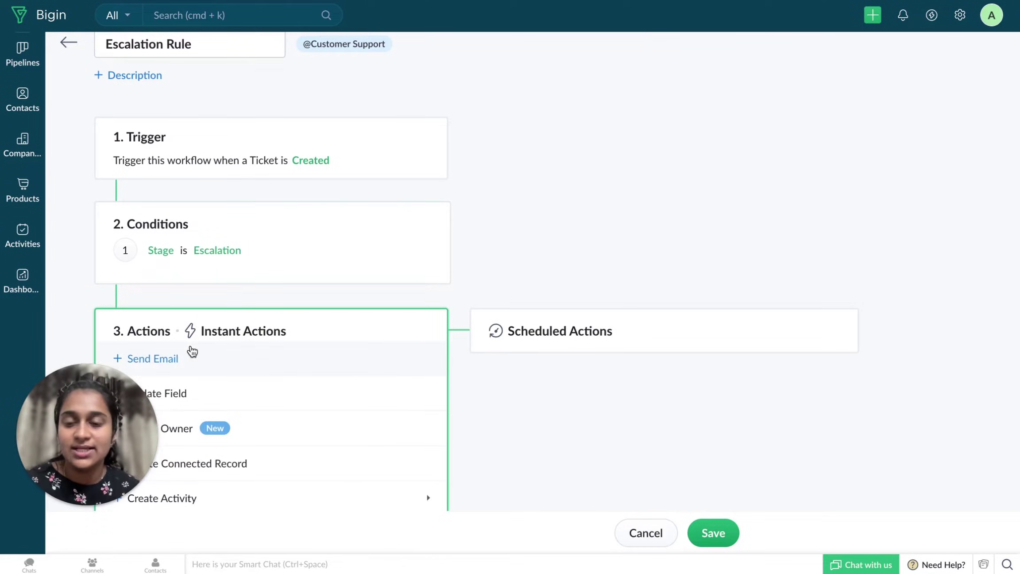
# Add a send-email action named 'Escalation Alert'
pyautogui.click(192, 352)
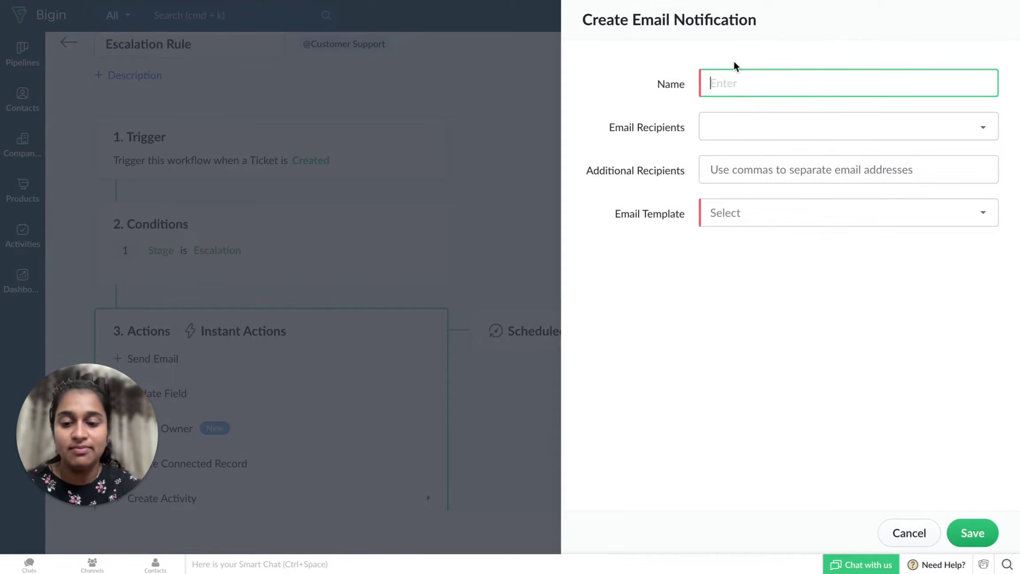
pyautogui.write('Escalation S')
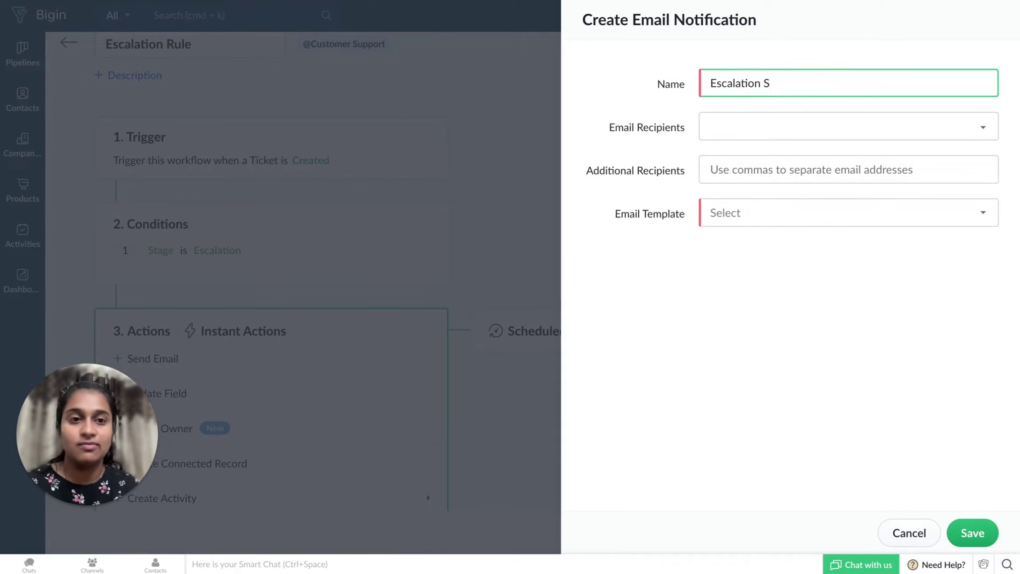
pyautogui.press('BackSpace')
pyautogui.write('Alert')
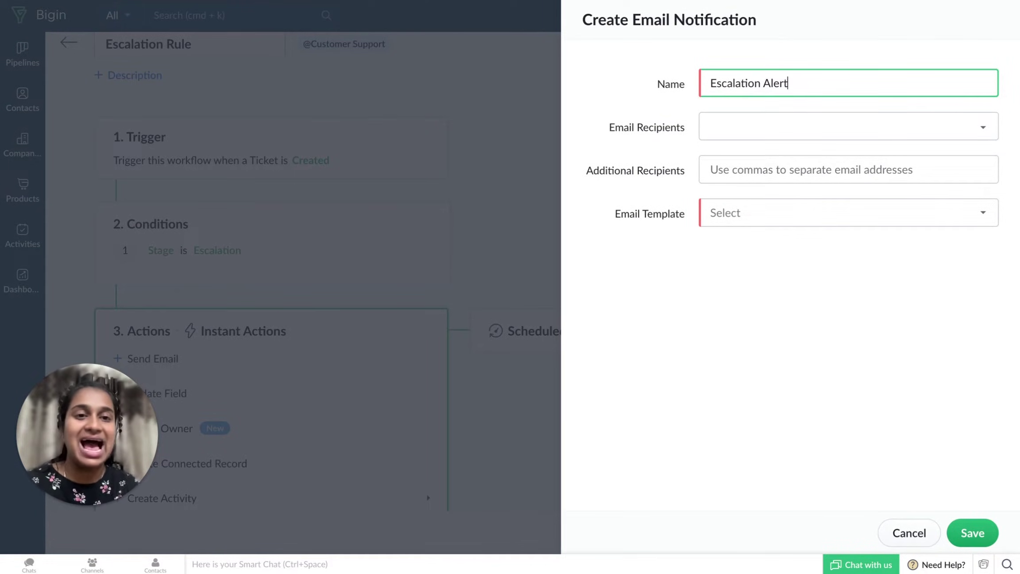
# Email Ticket Owner, Owner's Manager and Ticket Creator using Escalation template, then save the alert
pyautogui.click(725, 126)
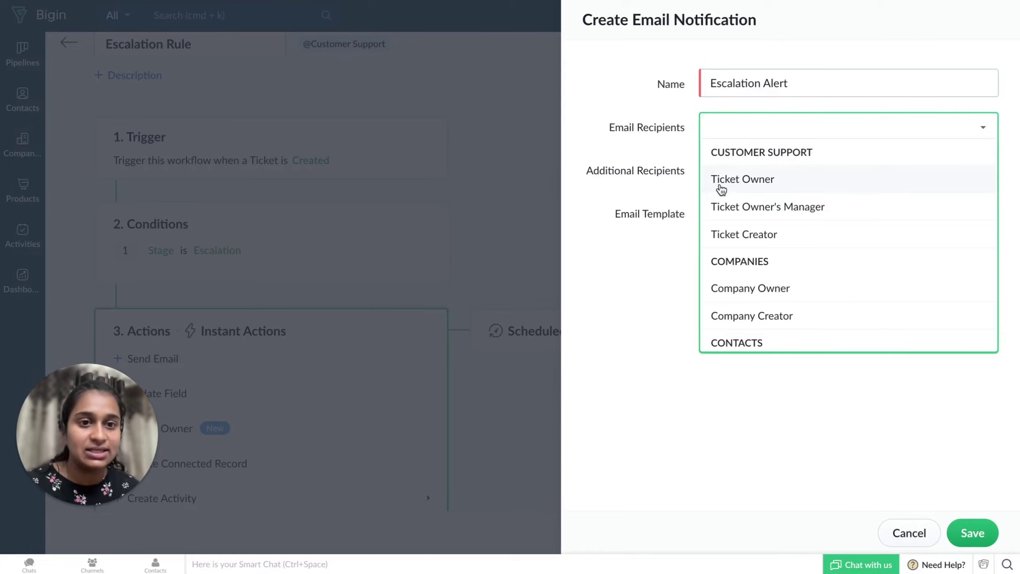
pyautogui.click(721, 182)
pyautogui.click(728, 202)
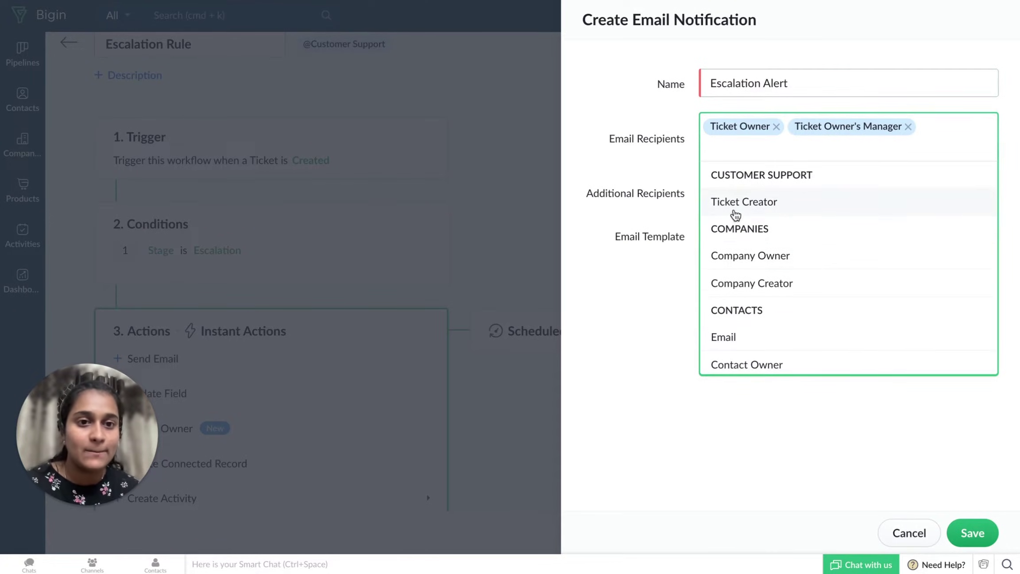
pyautogui.click(732, 203)
pyautogui.click(678, 177)
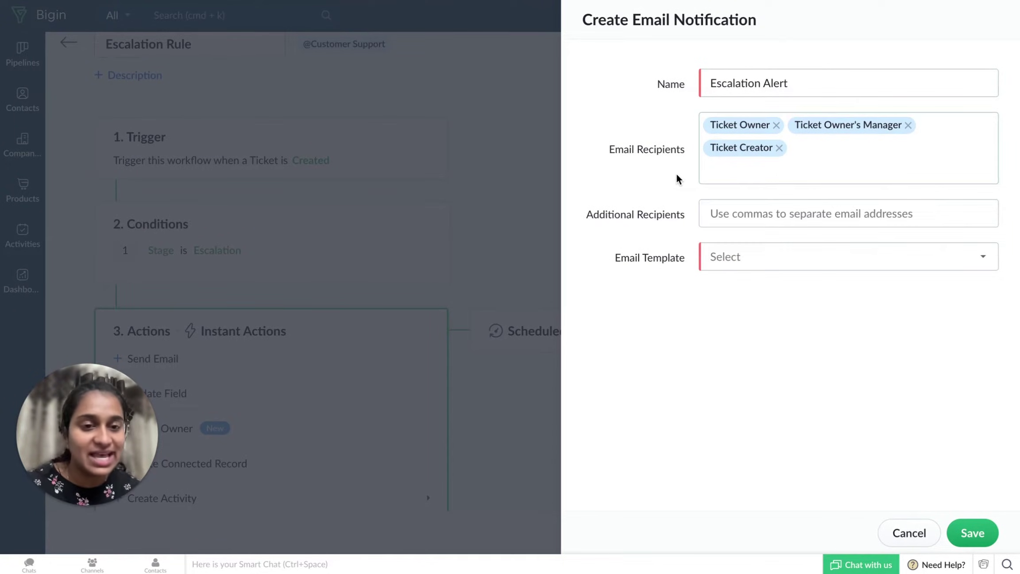
pyautogui.click(731, 219)
pyautogui.click(721, 261)
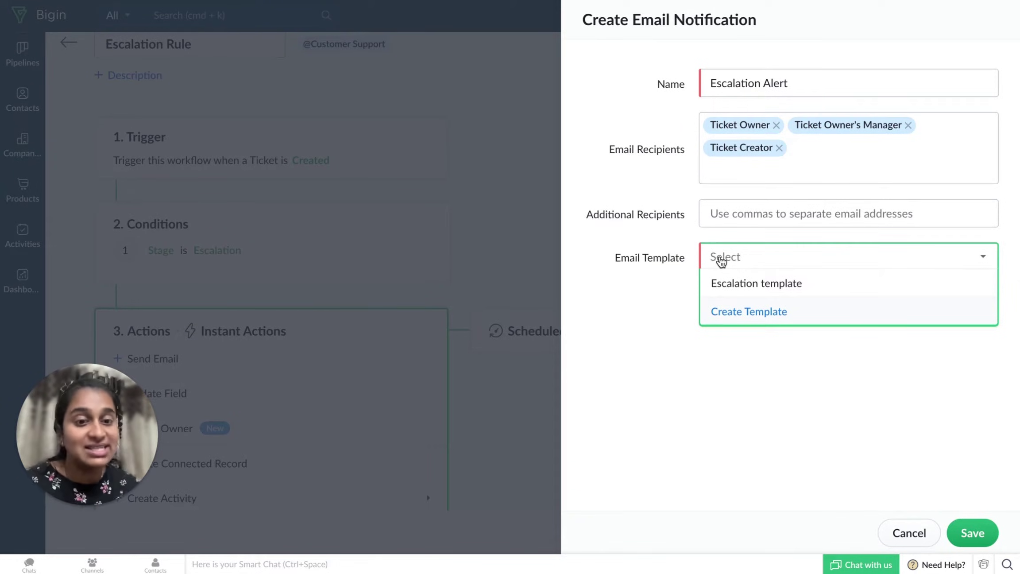
pyautogui.click(725, 284)
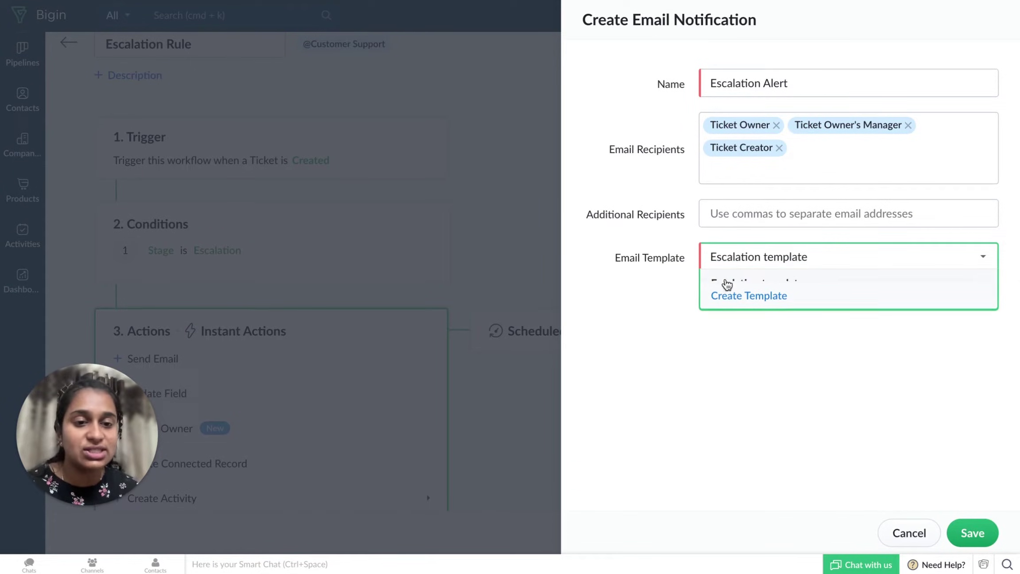
pyautogui.click(985, 539)
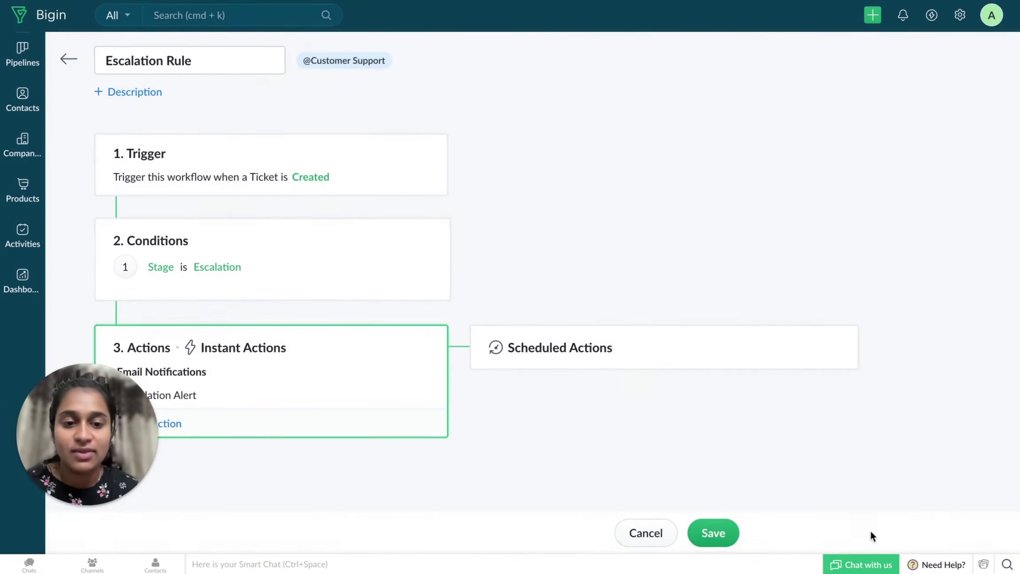
# Save the Escalation Rule workflow and return to the Customer Support pipeline board
pyautogui.click(714, 534)
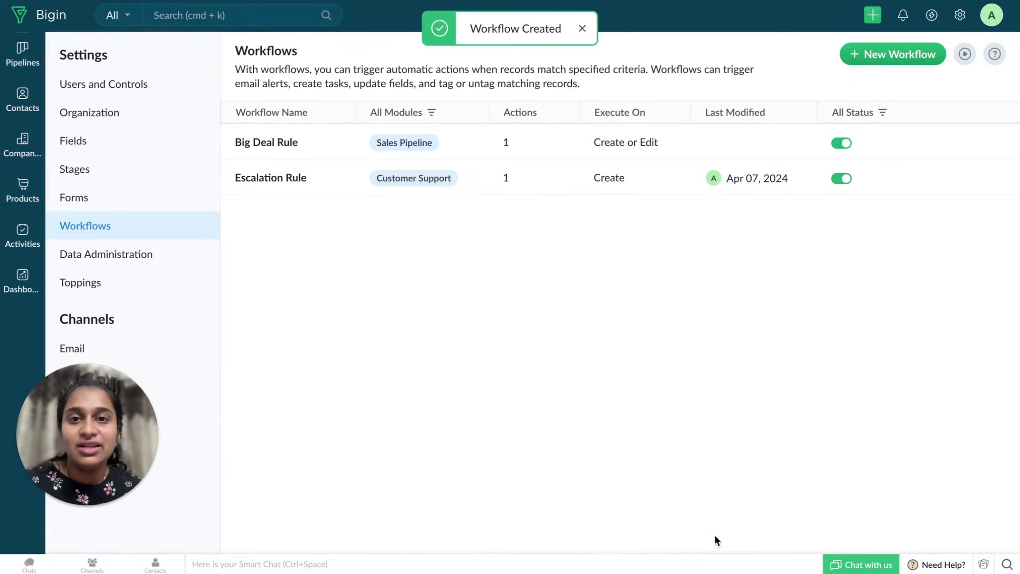
pyautogui.click(22, 53)
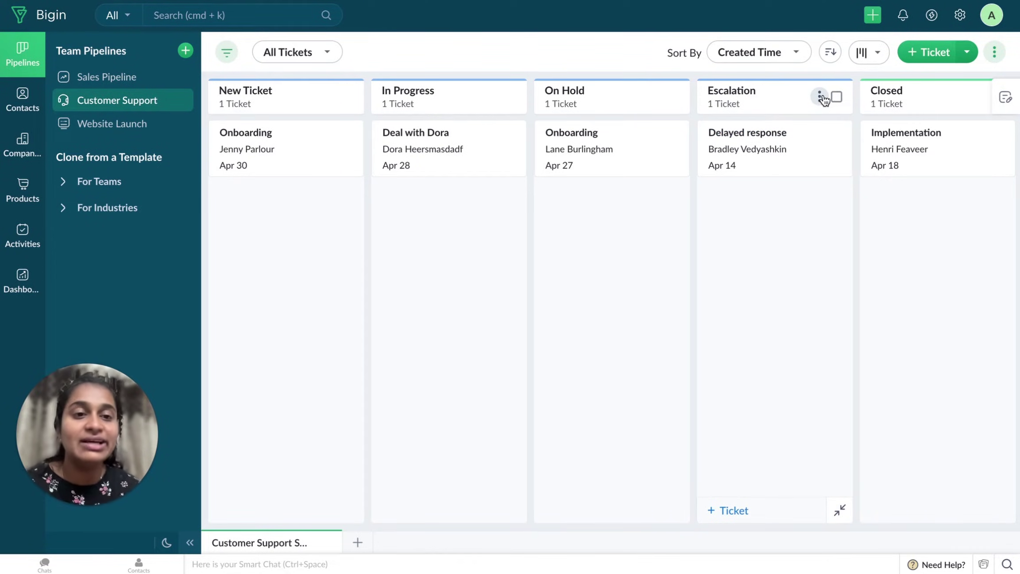
# Start a stage automation on the Escalation column with an email action named 'Escalation Alert'
pyautogui.click(821, 96)
pyautogui.click(851, 189)
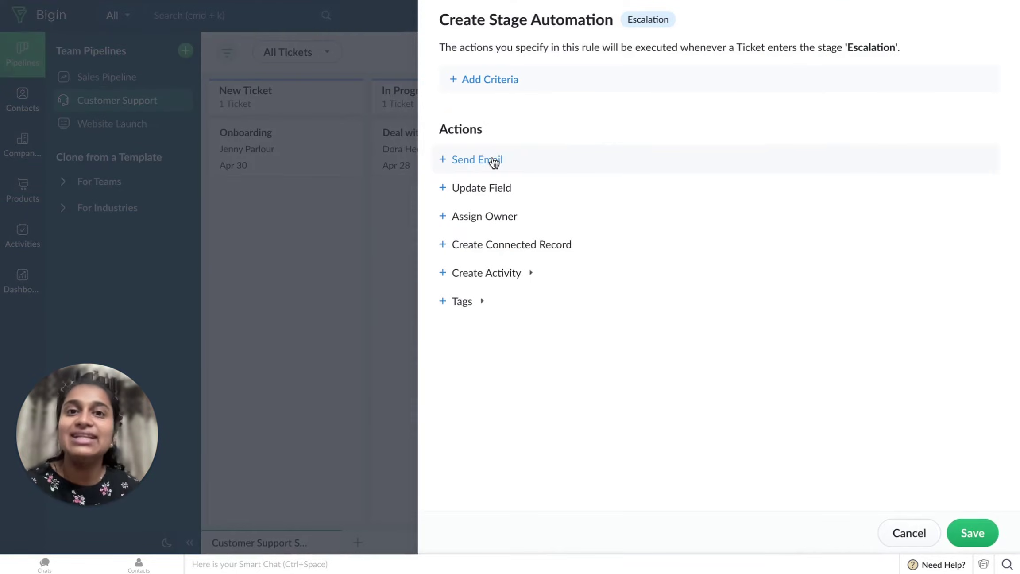
pyautogui.click(493, 161)
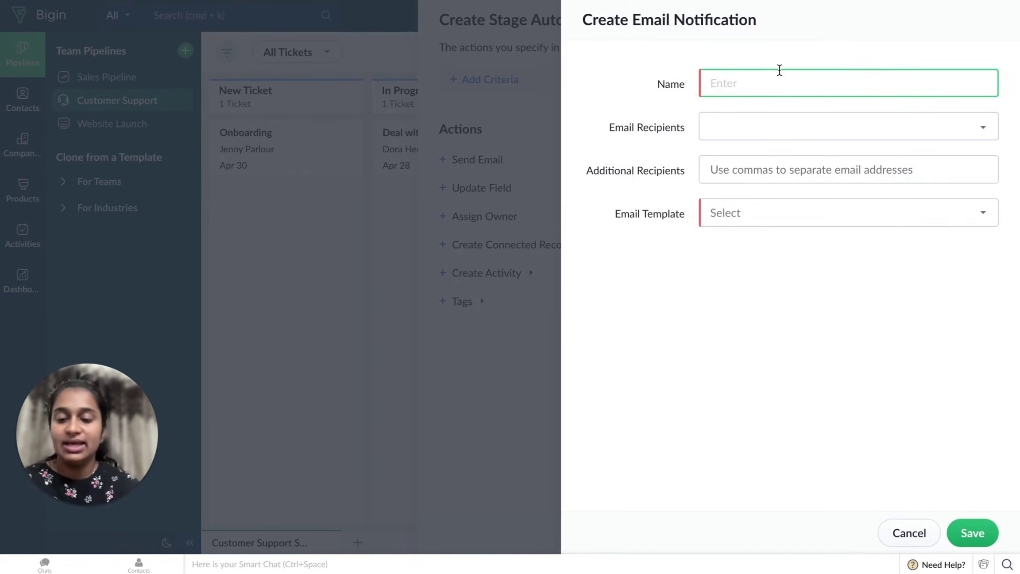
pyautogui.write('Escalation')
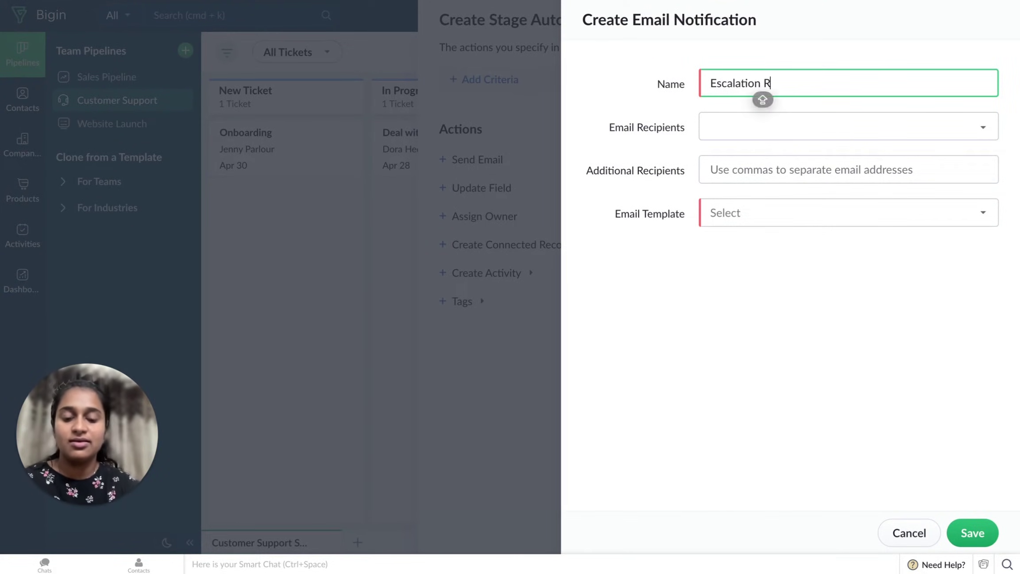
pyautogui.write(' Alert')
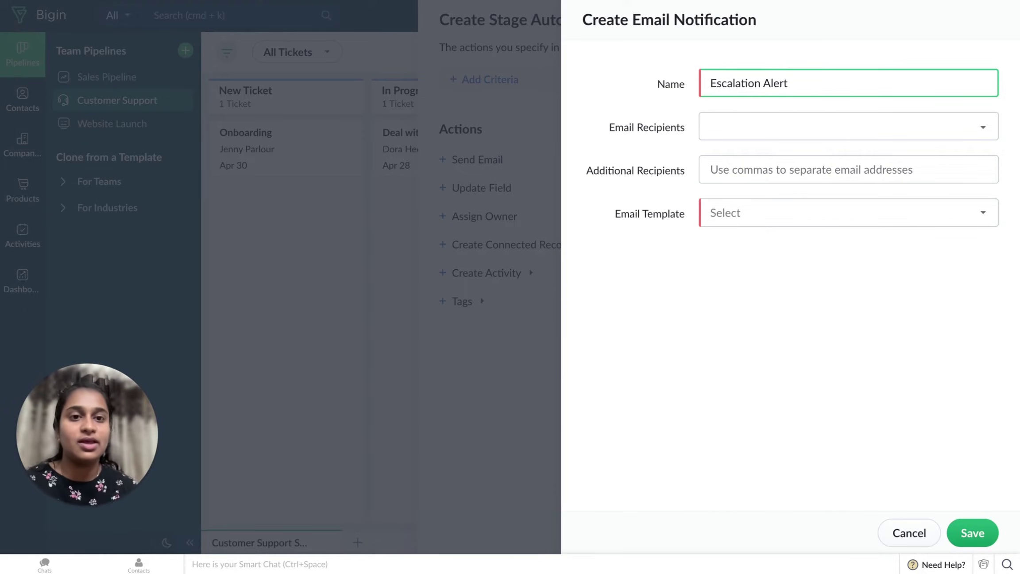
# Send it to Ticket Owner and Owner's Manager with the Escalation template, and save the automation
pyautogui.click(749, 124)
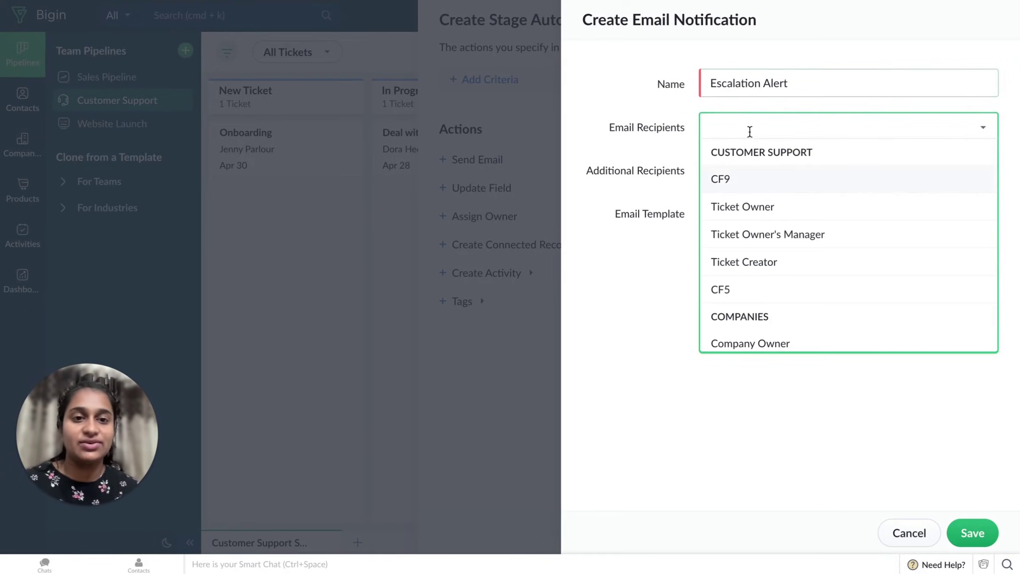
pyautogui.click(751, 213)
pyautogui.click(735, 227)
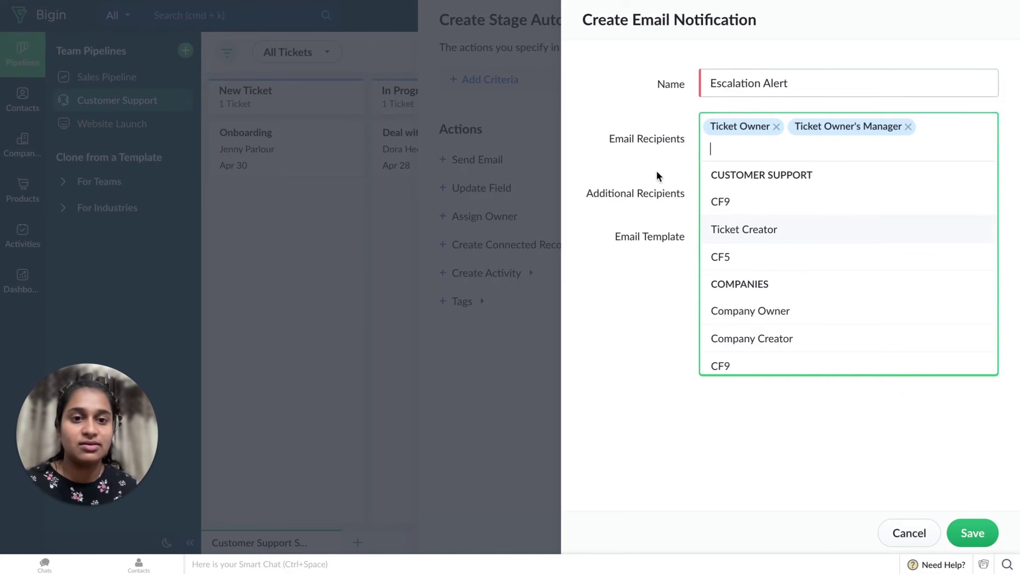
pyautogui.click(656, 172)
pyautogui.click(731, 228)
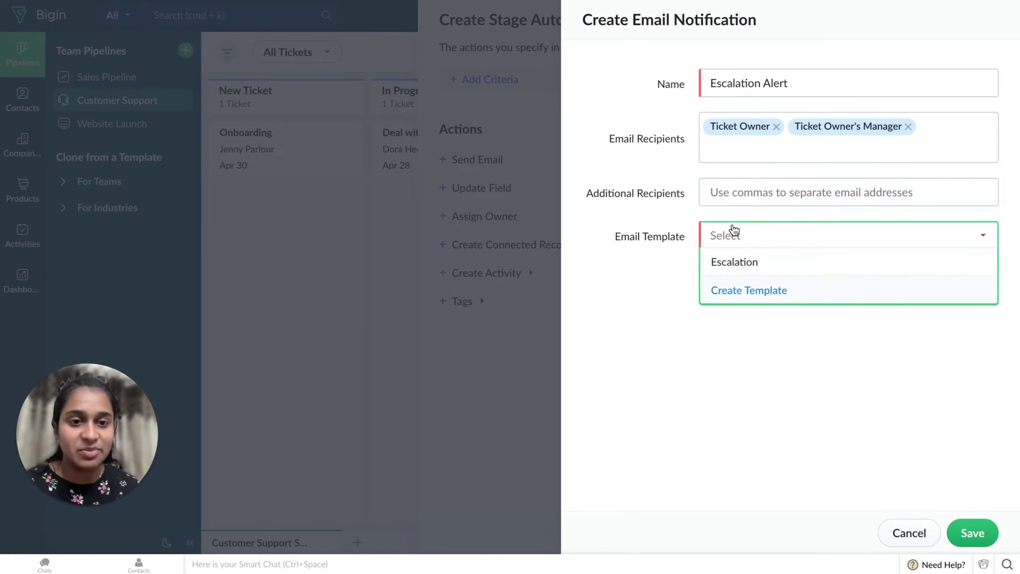
pyautogui.click(732, 265)
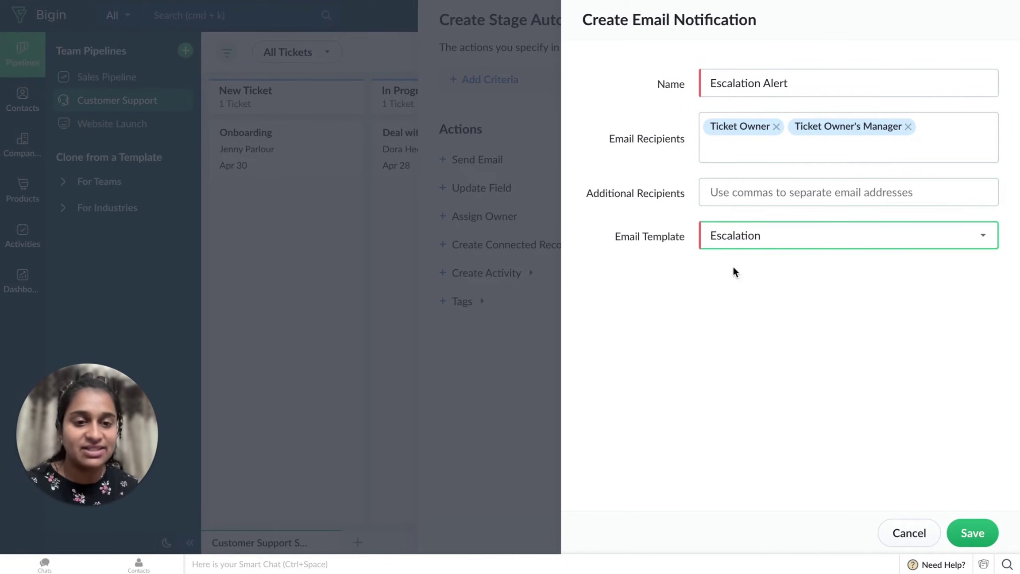
pyautogui.click(971, 537)
pyautogui.click(961, 537)
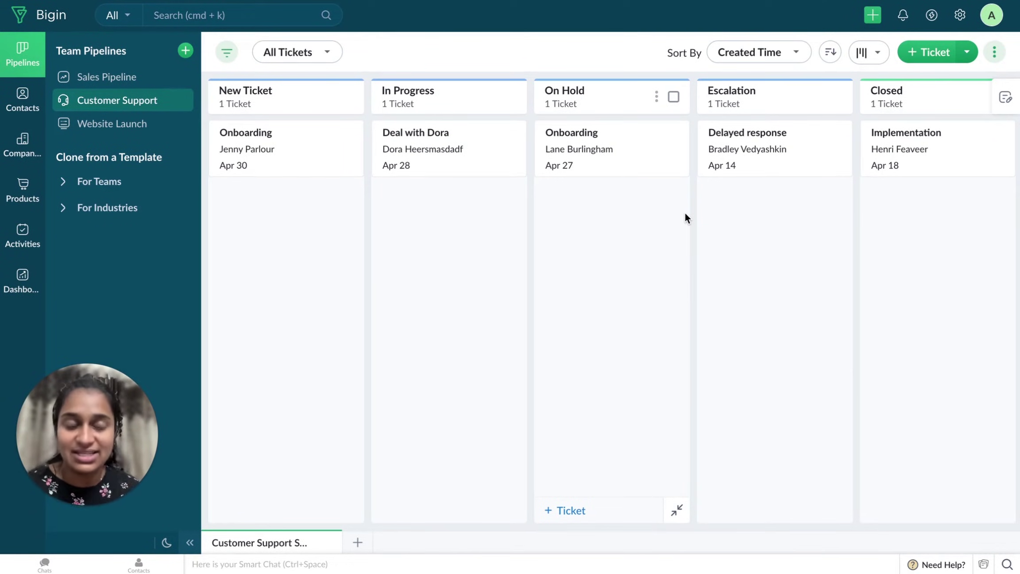
# Open Bigin's Settings page showing the active users
pyautogui.click(958, 16)
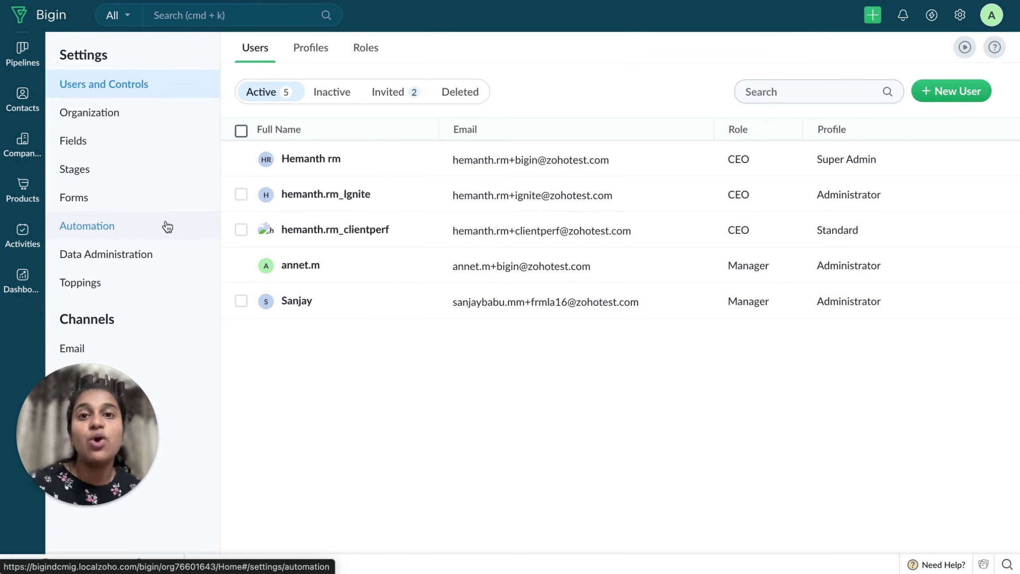
# View the Stage Automation list under Automation settings to confirm the Escalation stage rule
pyautogui.click(129, 231)
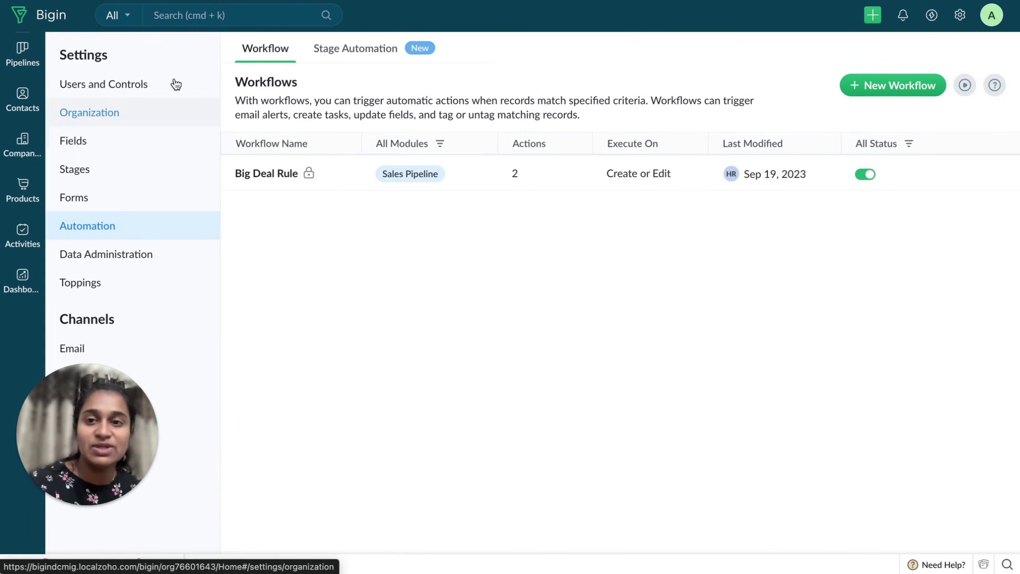
pyautogui.click(350, 46)
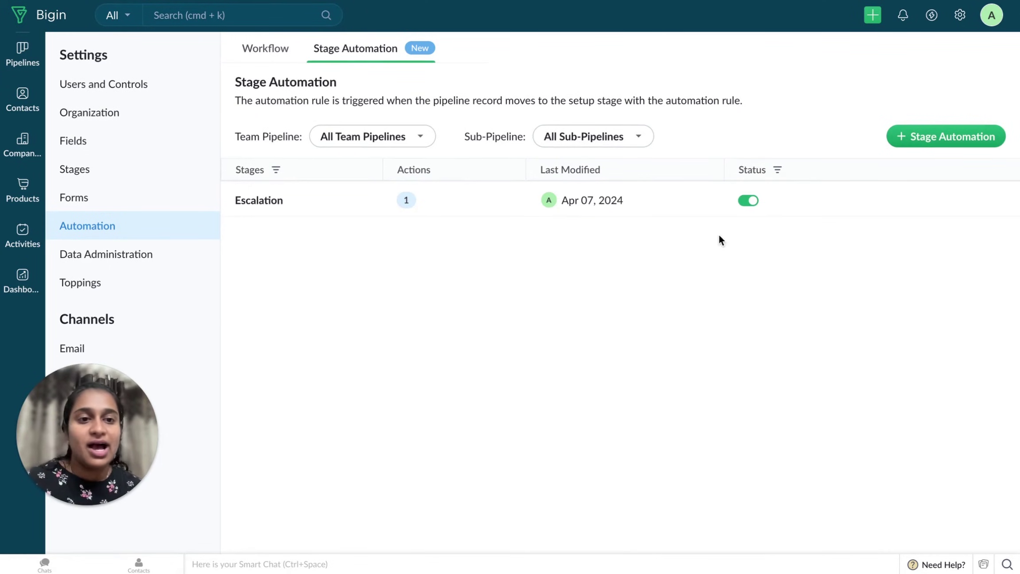
pyautogui.moveTo(943, 200)
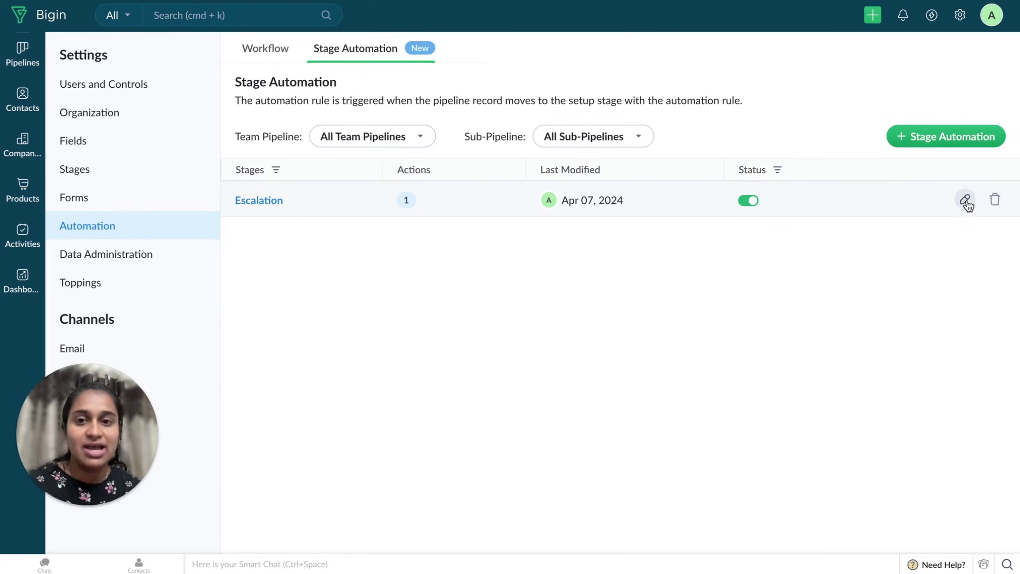
pyautogui.click(275, 170)
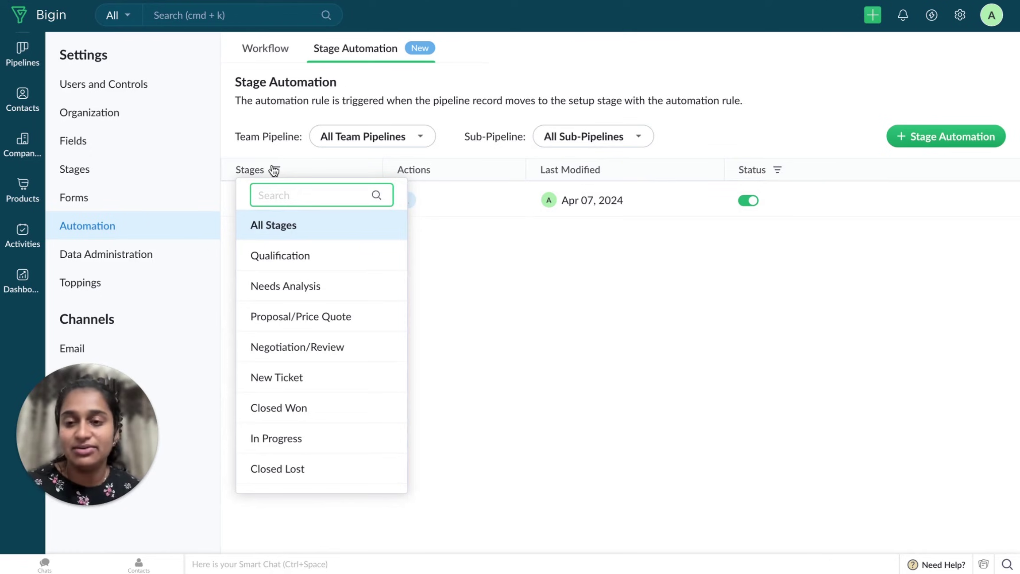
pyautogui.click(445, 273)
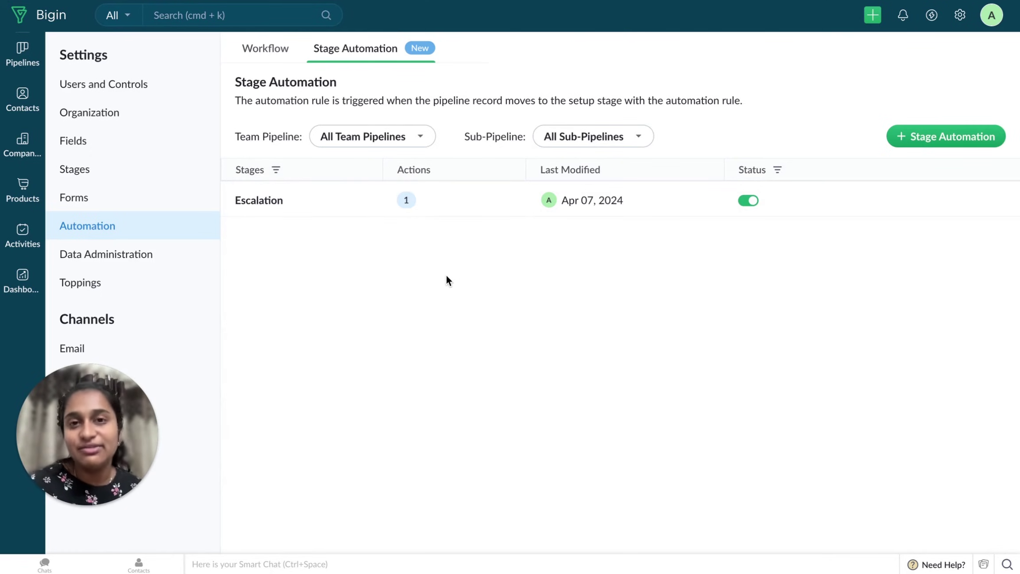